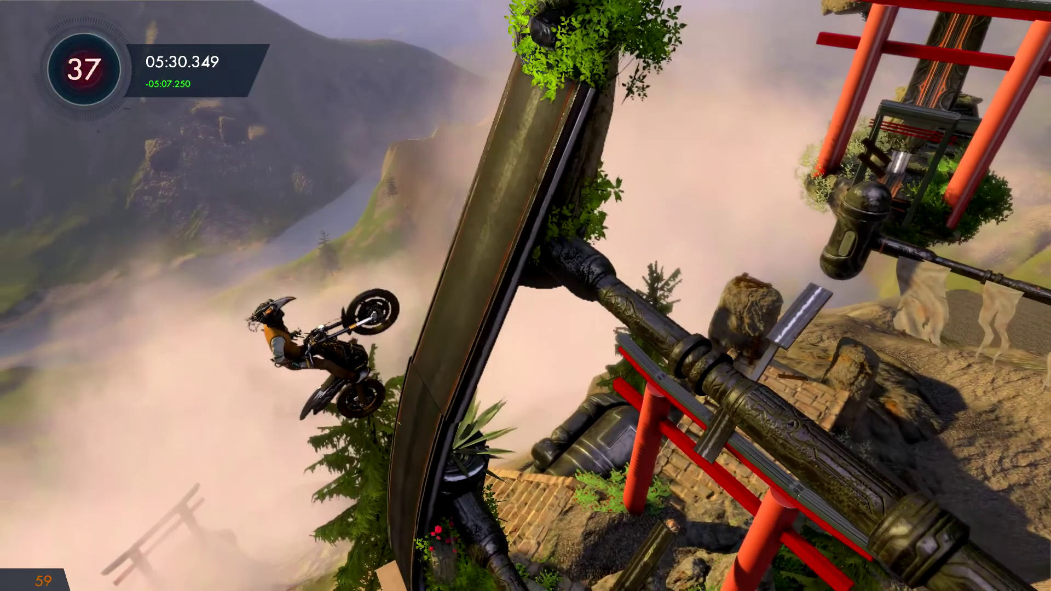
Pause the run, check the gamepad control layout, and resume riding.
{"action": "key", "text": "Escape"}
{"action": "key", "text": "Escape"}
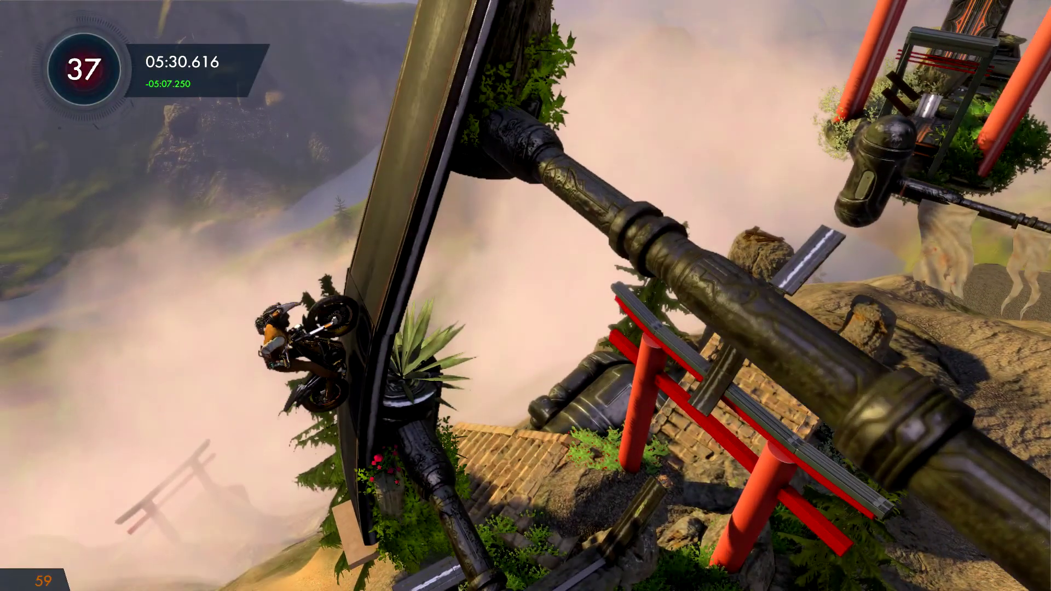
{"action": "key", "text": "Escape"}
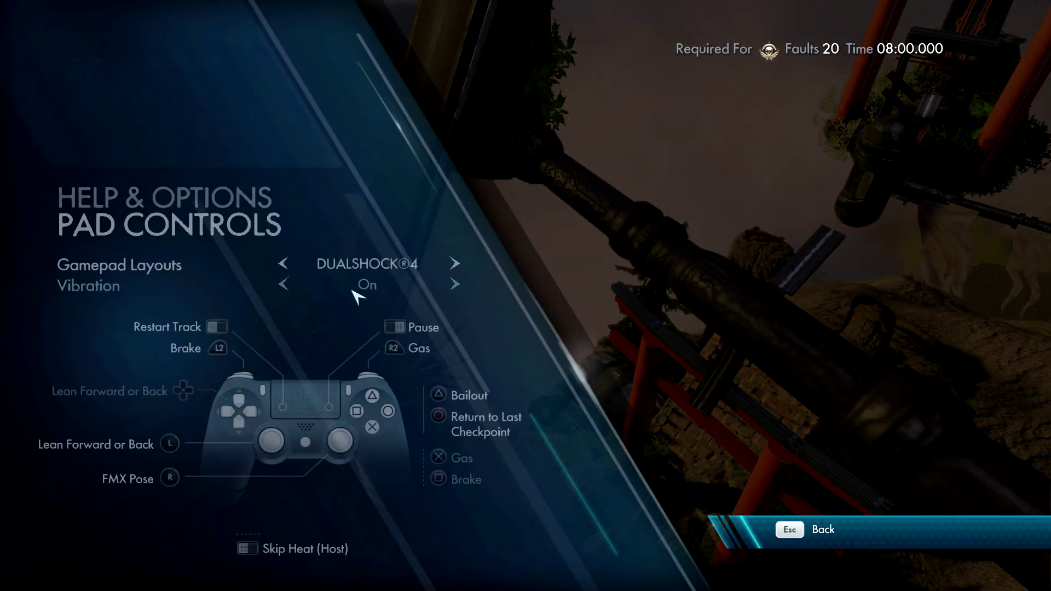
{"action": "key", "text": "Escape"}
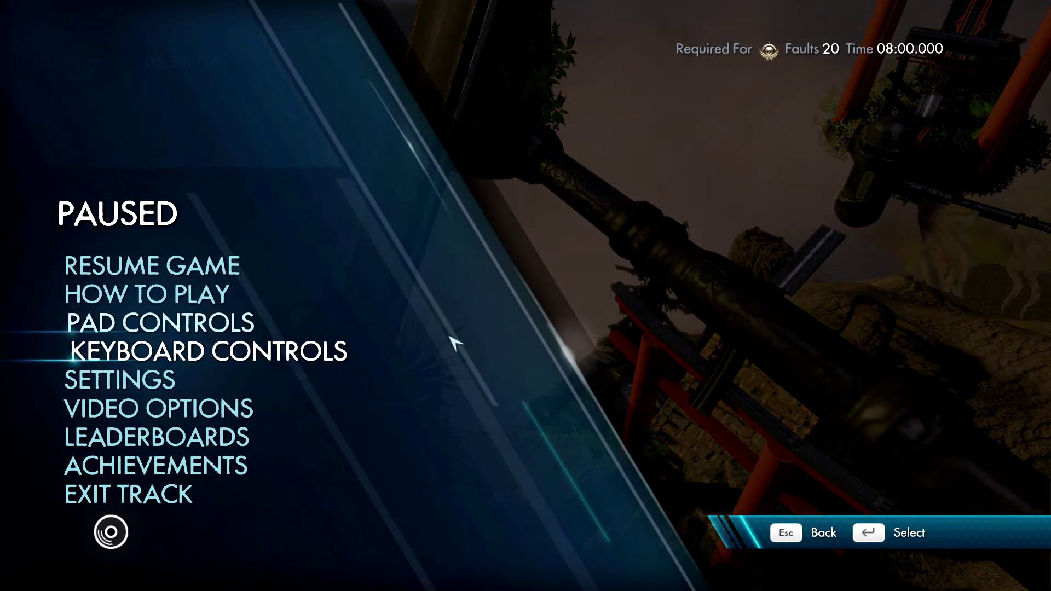
{"action": "key", "text": "Escape"}
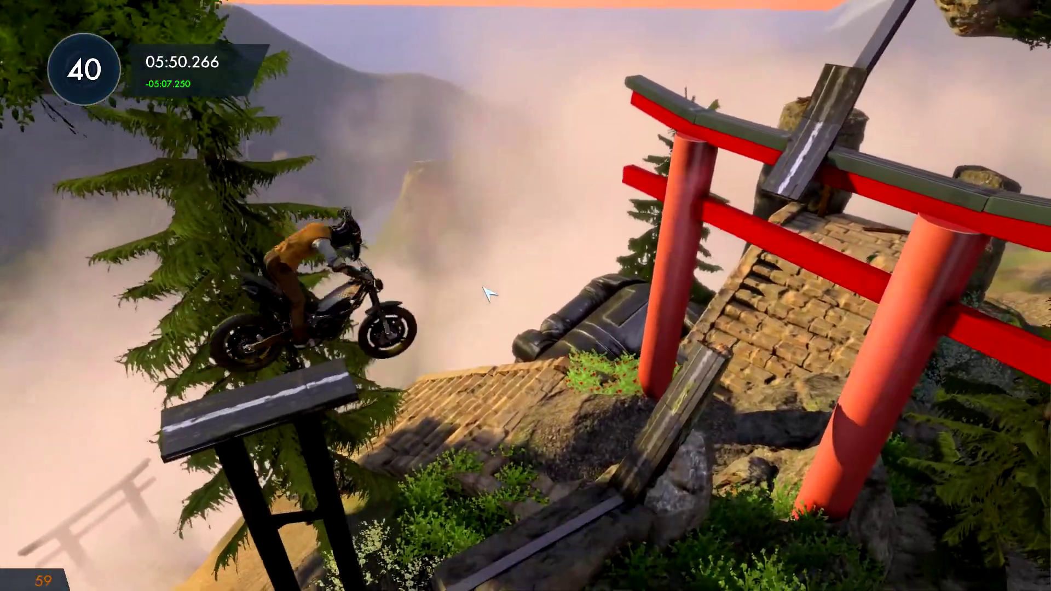
{"action": "key", "text": "Escape"}
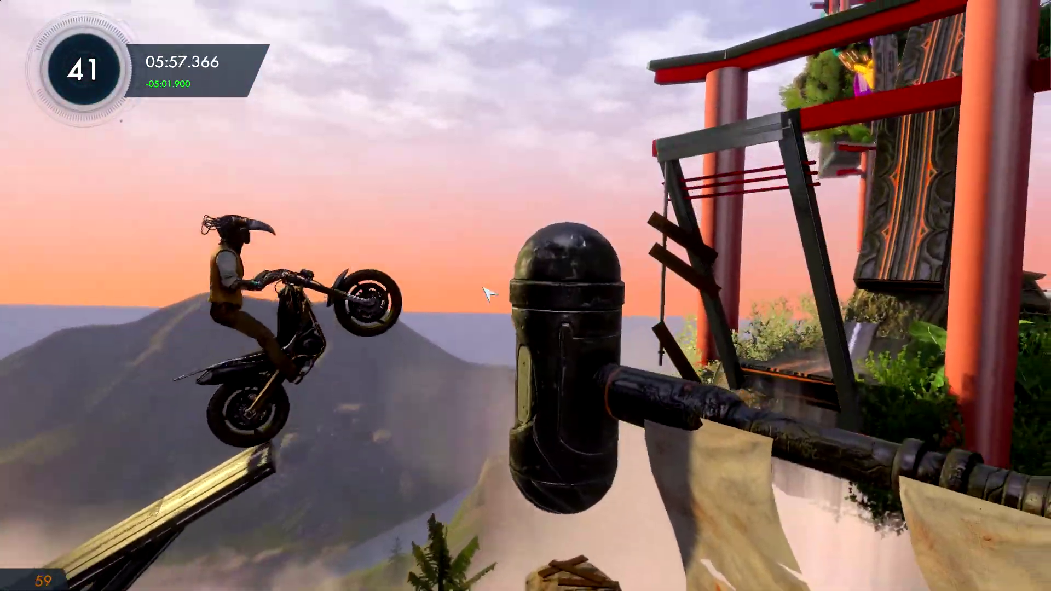
{"action": "key", "text": "Escape"}
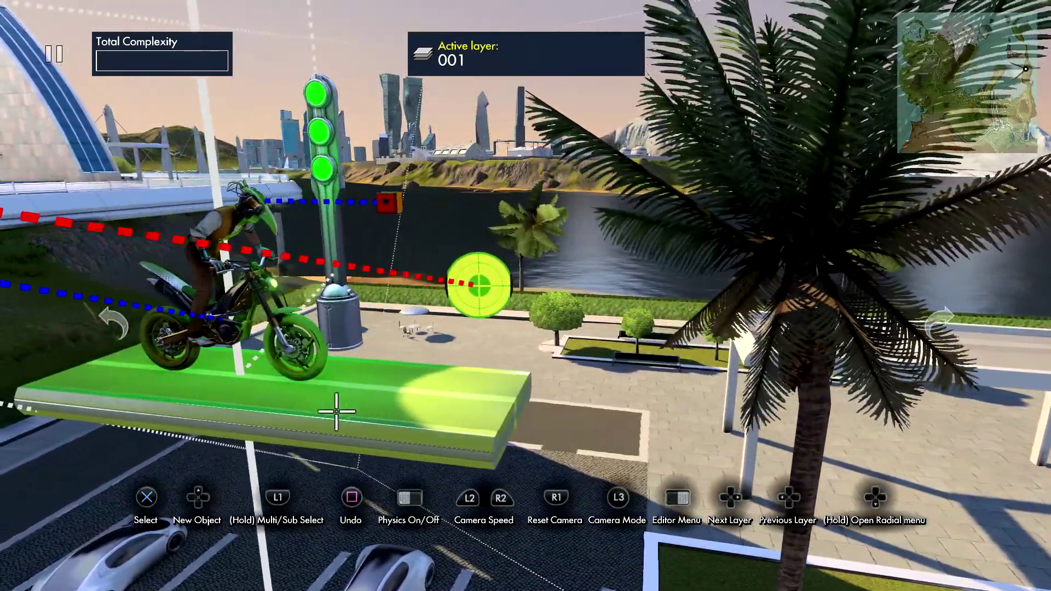
Add a second ramp section end to end with the starting ramp.
{"action": "left_click", "coordinate": [357, 425]}
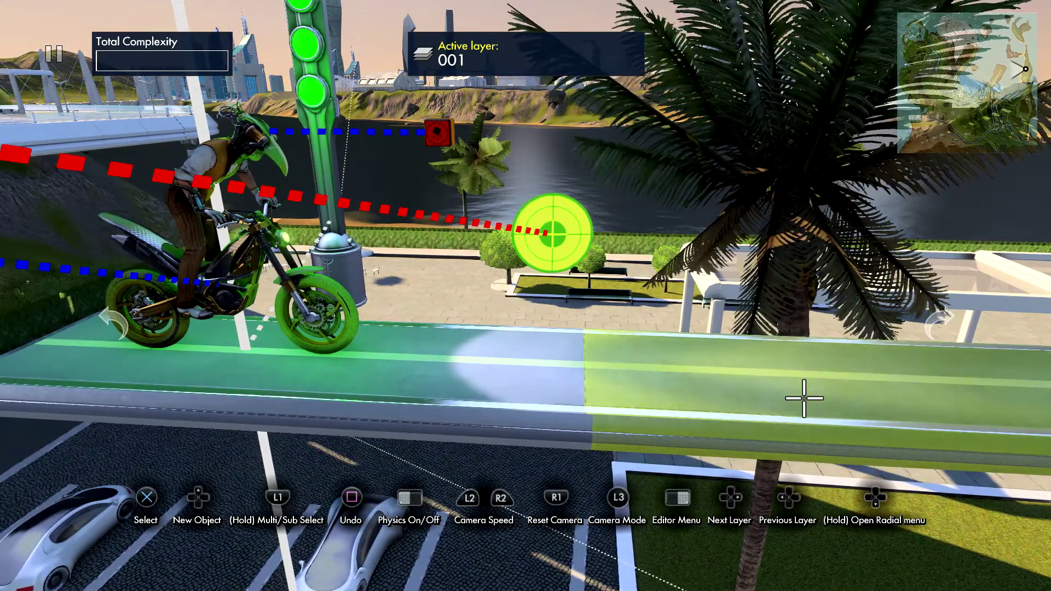
{"action": "left_click", "coordinate": [805, 398]}
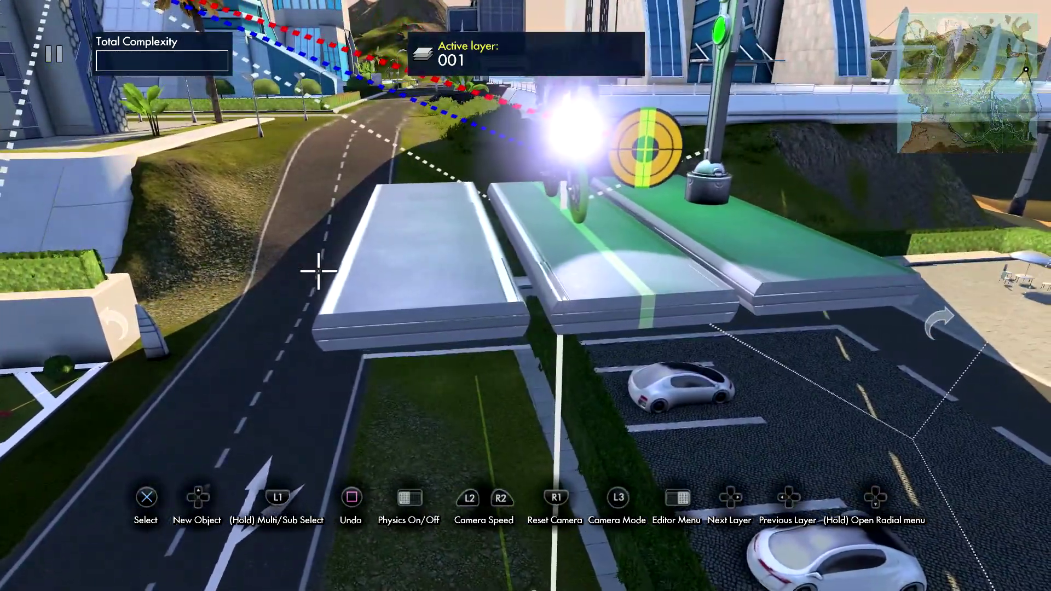
Delete the extra ramp sections beside the starting ramp.
{"action": "left_click", "coordinate": [357, 235]}
{"action": "key", "text": "Delete"}
{"action": "left_click", "coordinate": [455, 237]}
{"action": "key", "text": "Delete"}
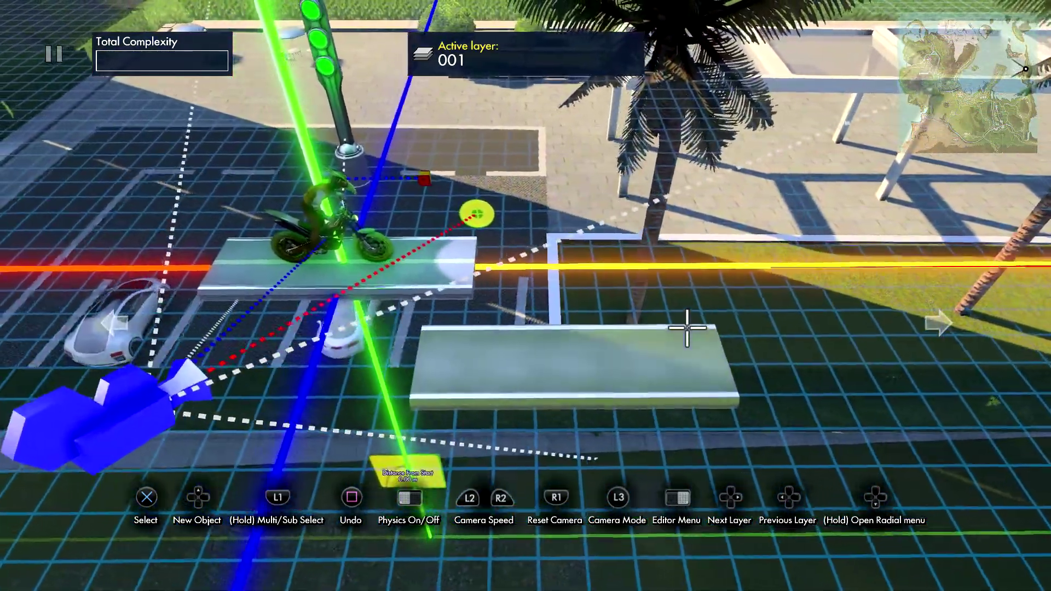
Move the loose ramp section so it lines up end to end with the starting ramp and place it.
{"action": "left_click", "coordinate": [688, 328]}
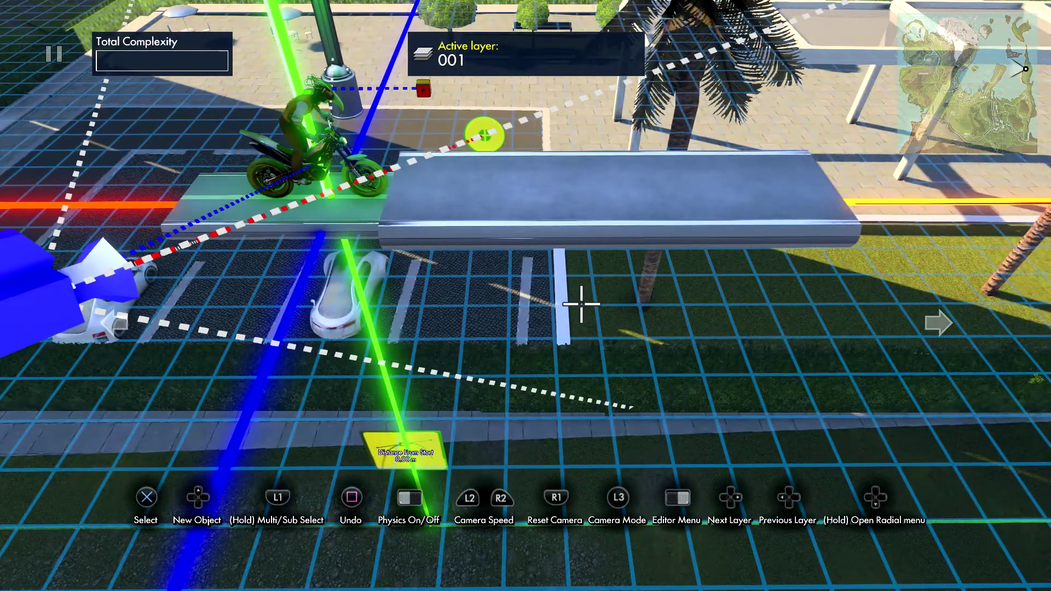
{"action": "left_click", "coordinate": [615, 204]}
{"action": "left_click", "coordinate": [615, 204]}
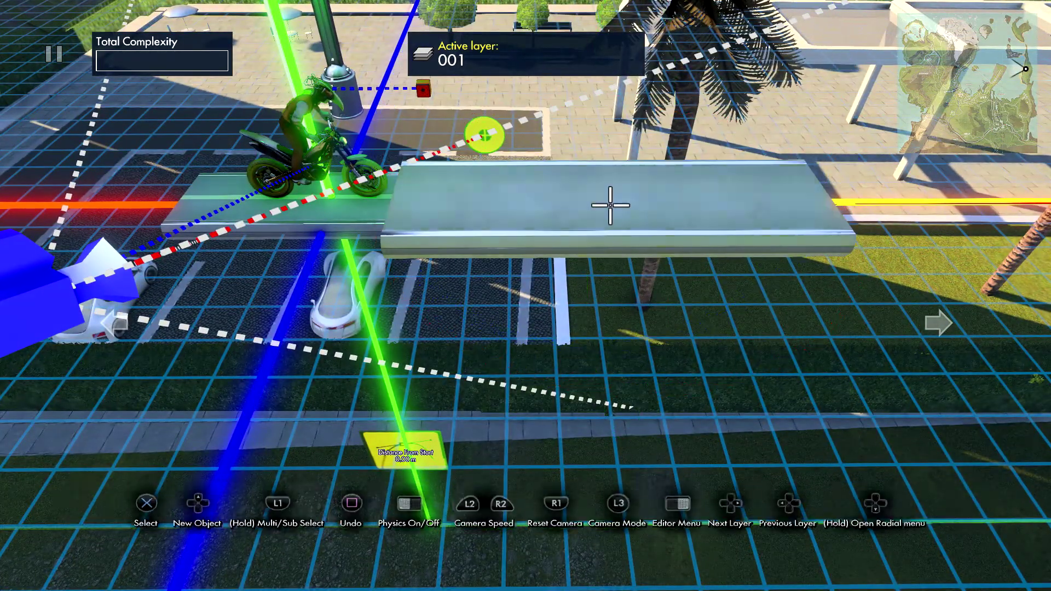
{"action": "left_click", "coordinate": [615, 204]}
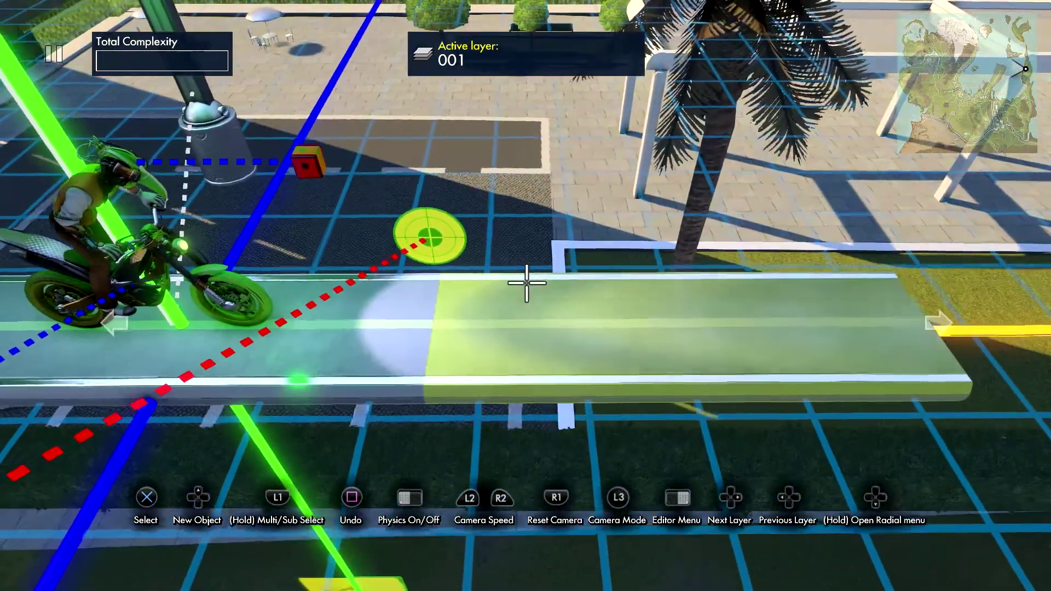
{"action": "left_click", "coordinate": [527, 283]}
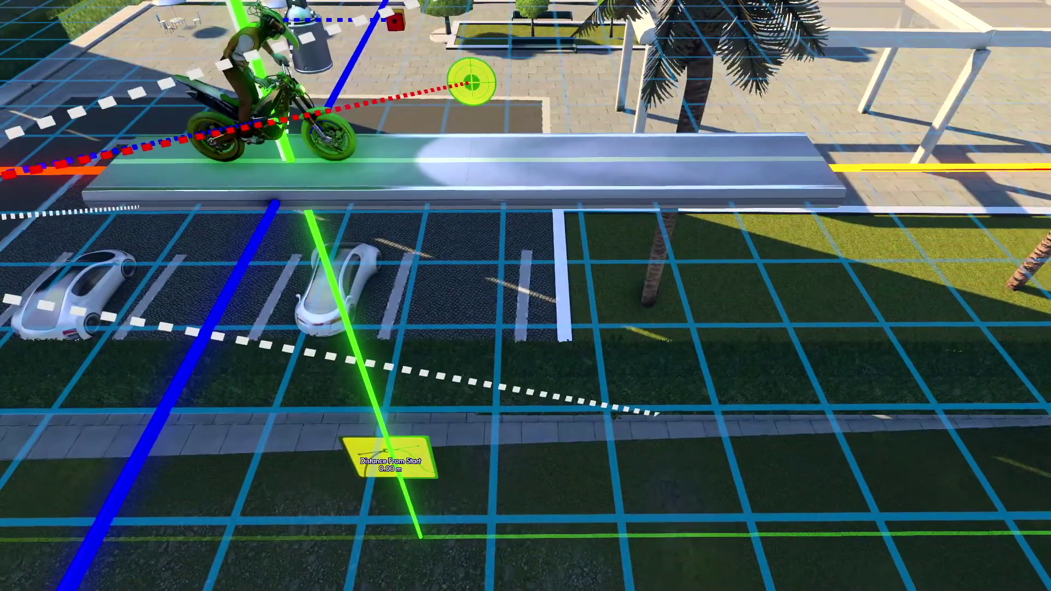
{"action": "key", "text": "Escape"}
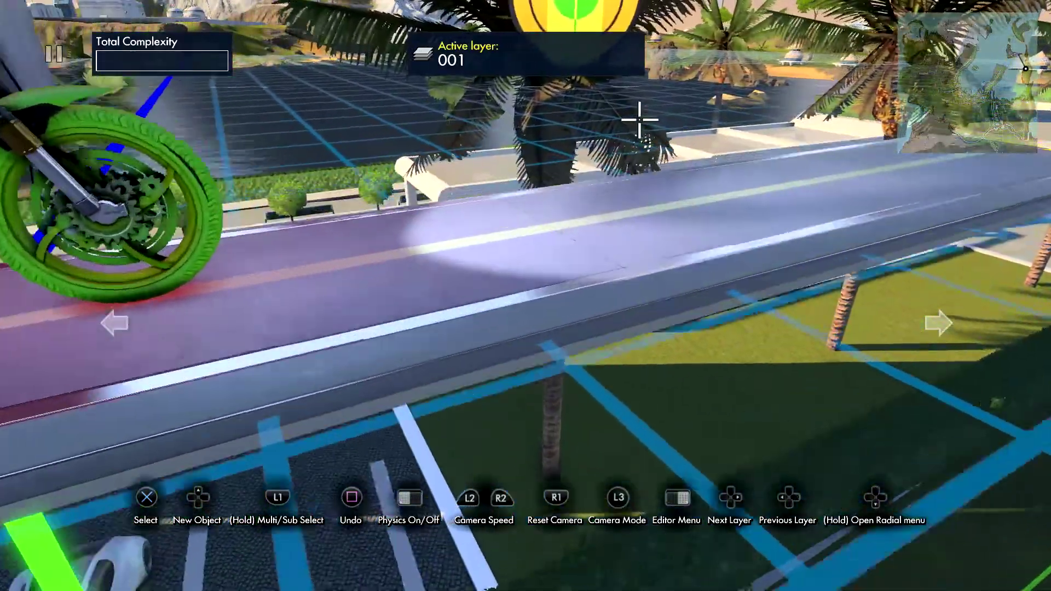
Turn off Snap X, Snap Y and Snap Z in the editor settings.
{"action": "left_click", "coordinate": [622, 239]}
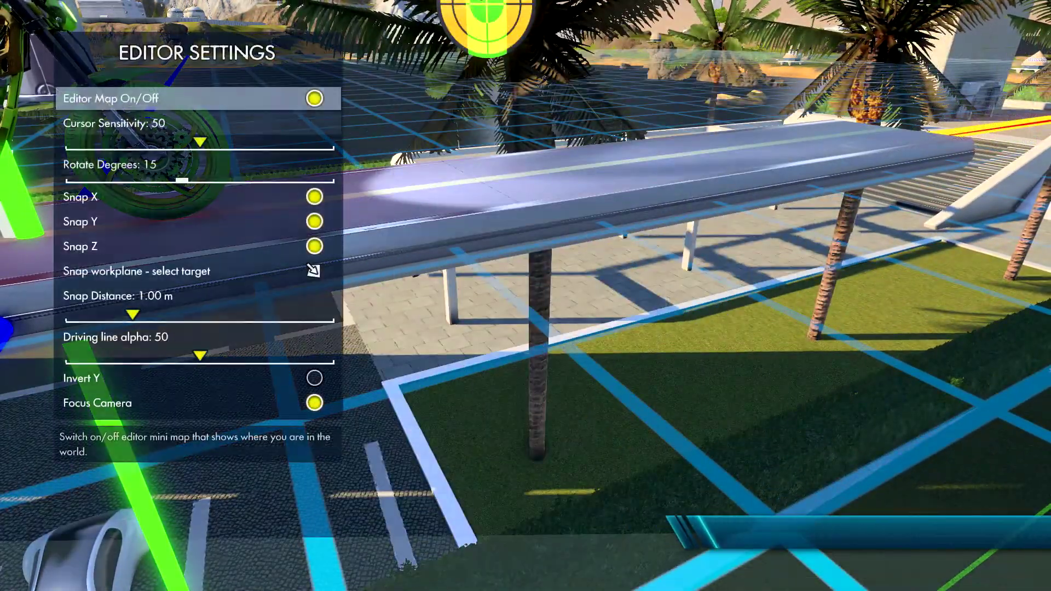
{"action": "key", "text": "Down"}
{"action": "key", "text": "Down"}
{"action": "key", "text": "Down"}
{"action": "key", "text": "Return"}
{"action": "key", "text": "Down"}
{"action": "key", "text": "Return"}
{"action": "key", "text": "Down"}
{"action": "key", "text": "Return"}
{"action": "key", "text": "Down"}
{"action": "key", "text": "Return"}
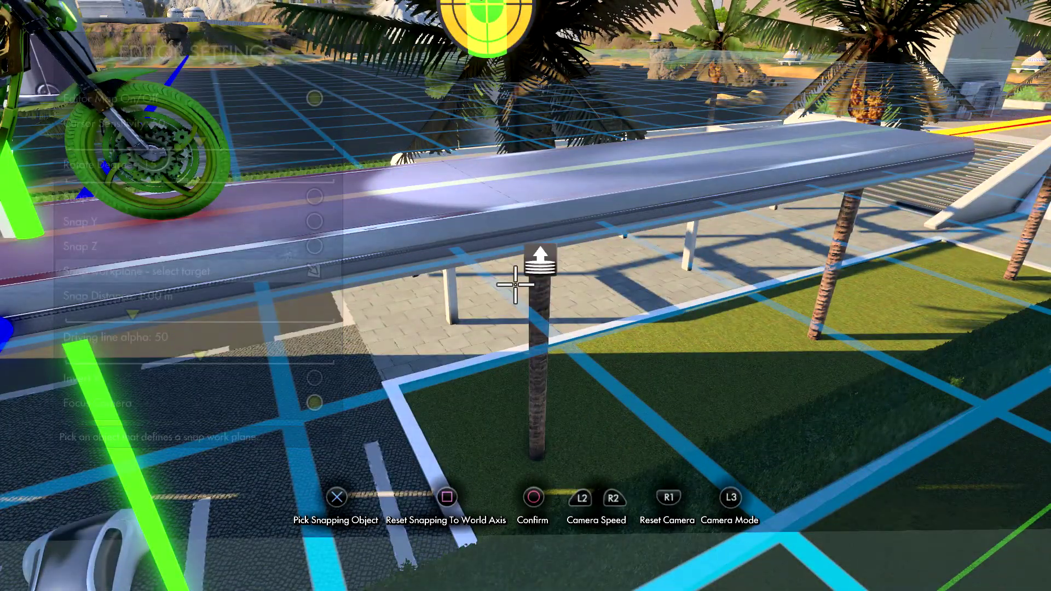
{"action": "key", "text": "Escape"}
{"action": "key", "text": "Escape"}
{"action": "key", "text": "Escape"}
{"action": "key", "text": "Escape"}
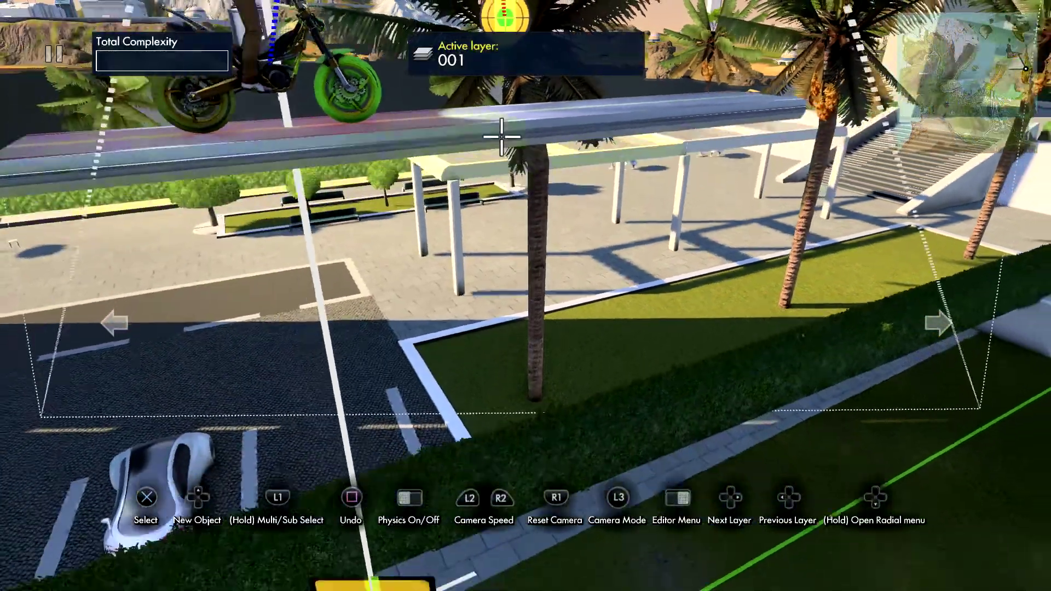
Pick the ramp as the target object that defines the snap workplane.
{"action": "key", "text": "Down"}
{"action": "key", "text": "Down"}
{"action": "key", "text": "Down"}
{"action": "key", "text": "Right"}
{"action": "key", "text": "Return"}
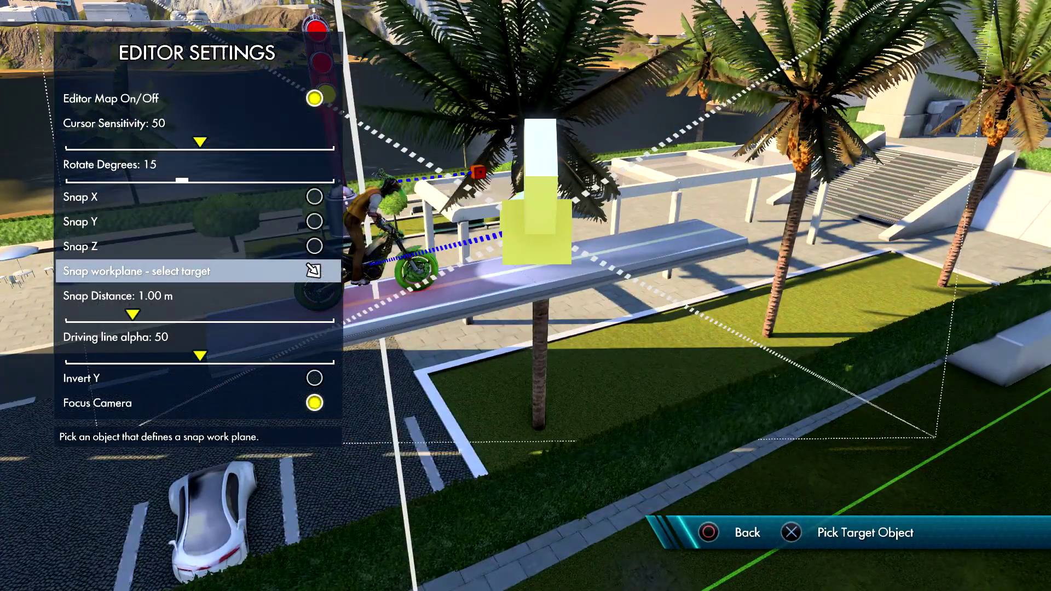
{"action": "key", "text": "Down"}
{"action": "key", "text": "Return"}
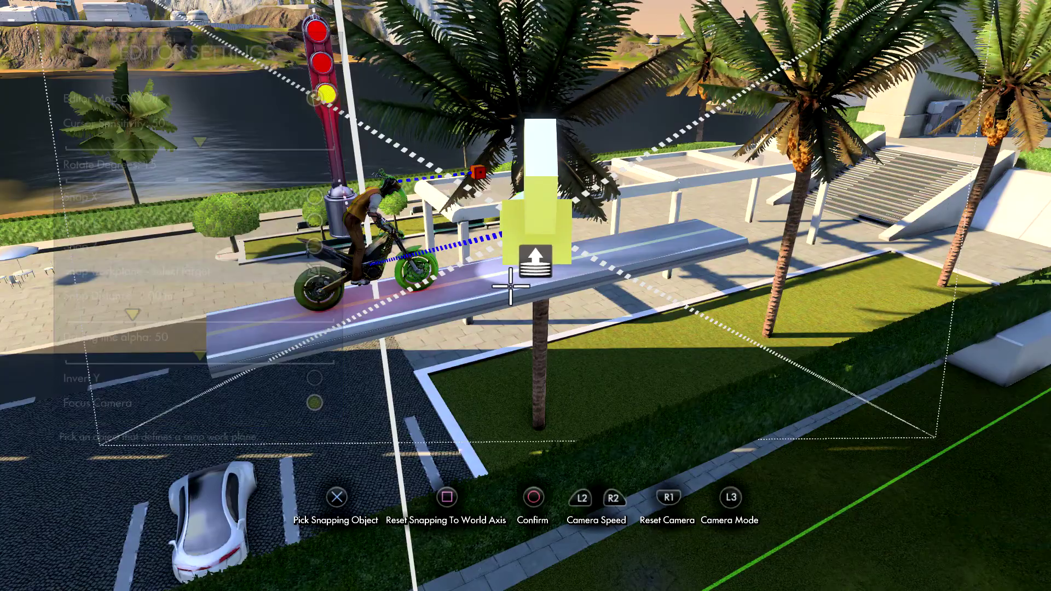
{"action": "left_click", "coordinate": [466, 290]}
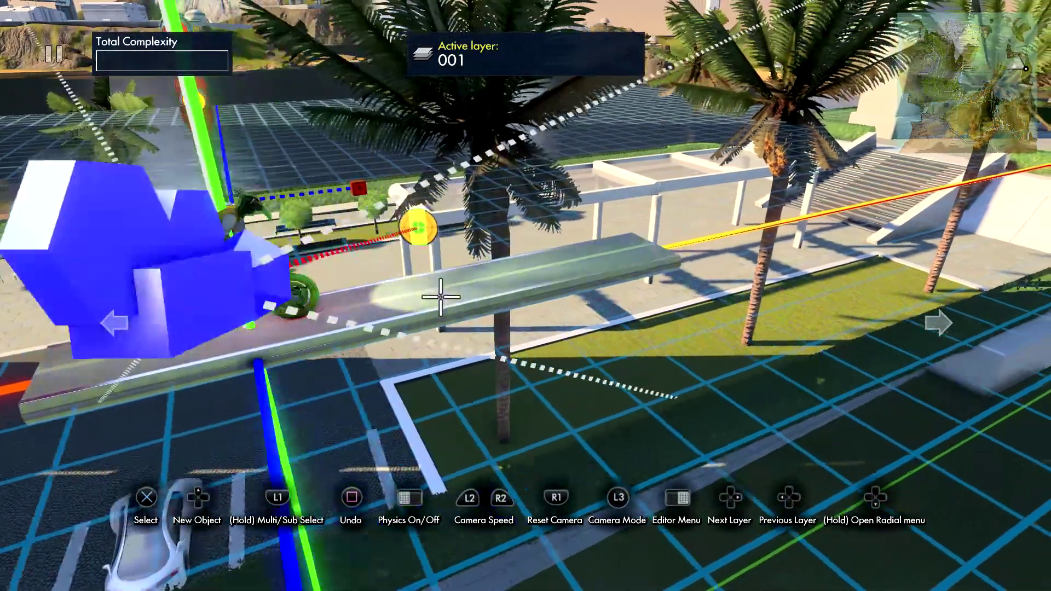
Place ramp sections alongside both sides of the starting ramp and test-ride the bike over them.
{"action": "left_click", "coordinate": [440, 296]}
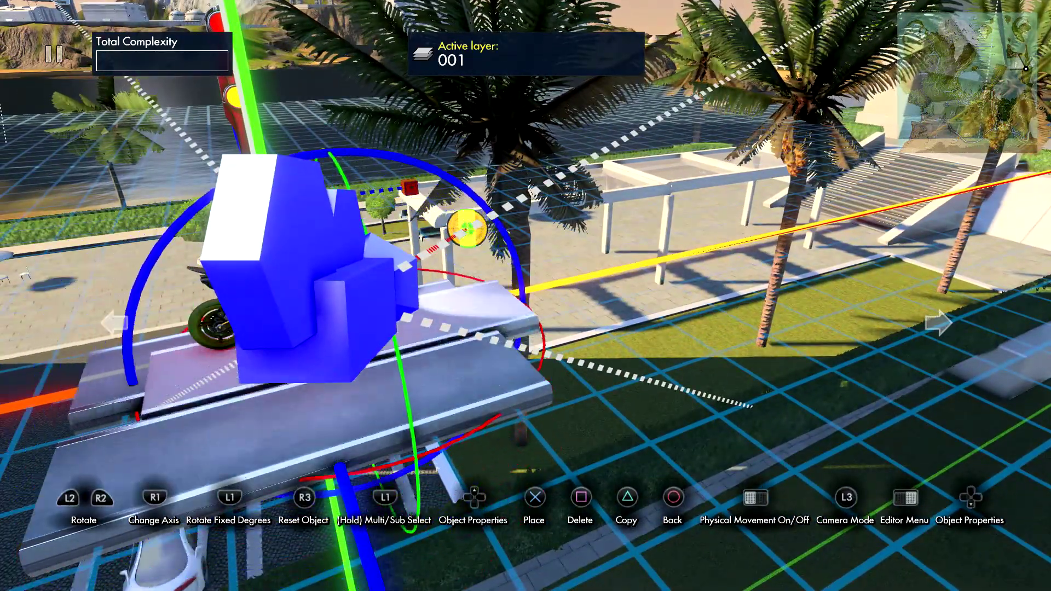
{"action": "left_click", "coordinate": [467, 228]}
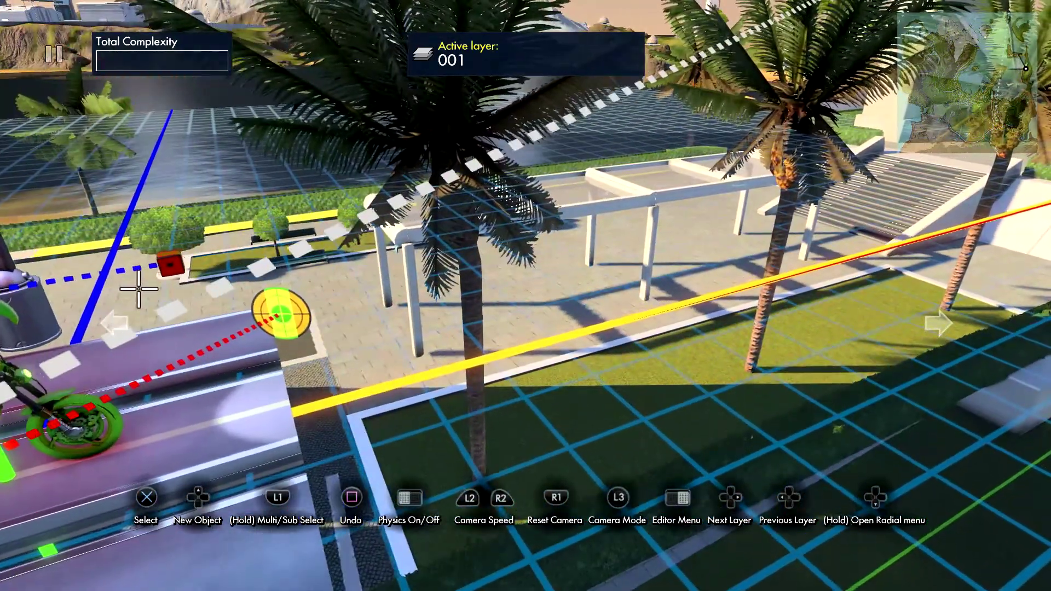
{"action": "key", "text": "Return"}
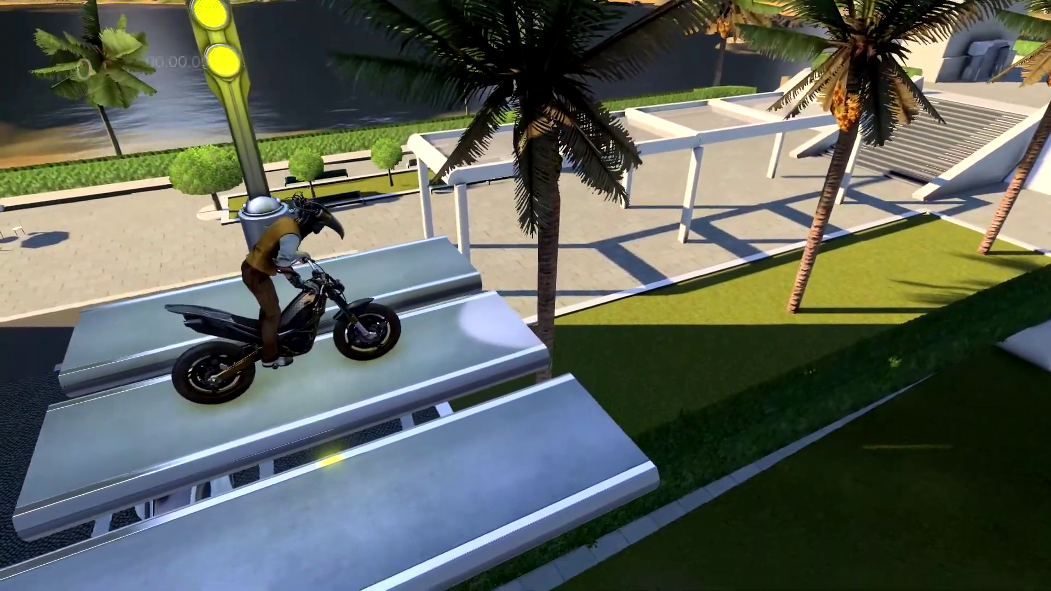
{"action": "key", "text": "Up"}
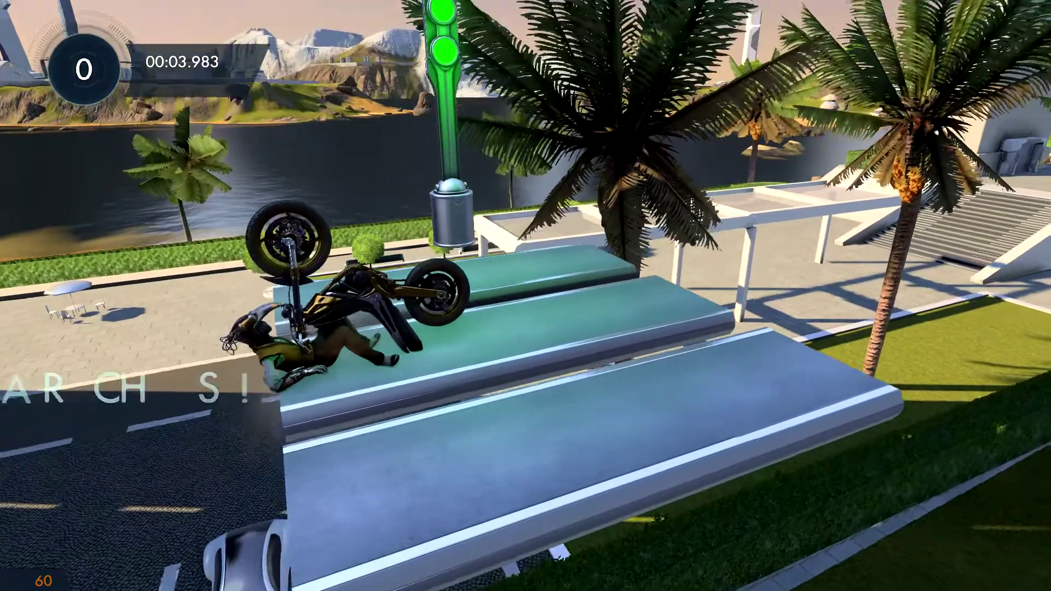
{"action": "key", "text": "Escape"}
{"action": "key", "text": "Escape"}
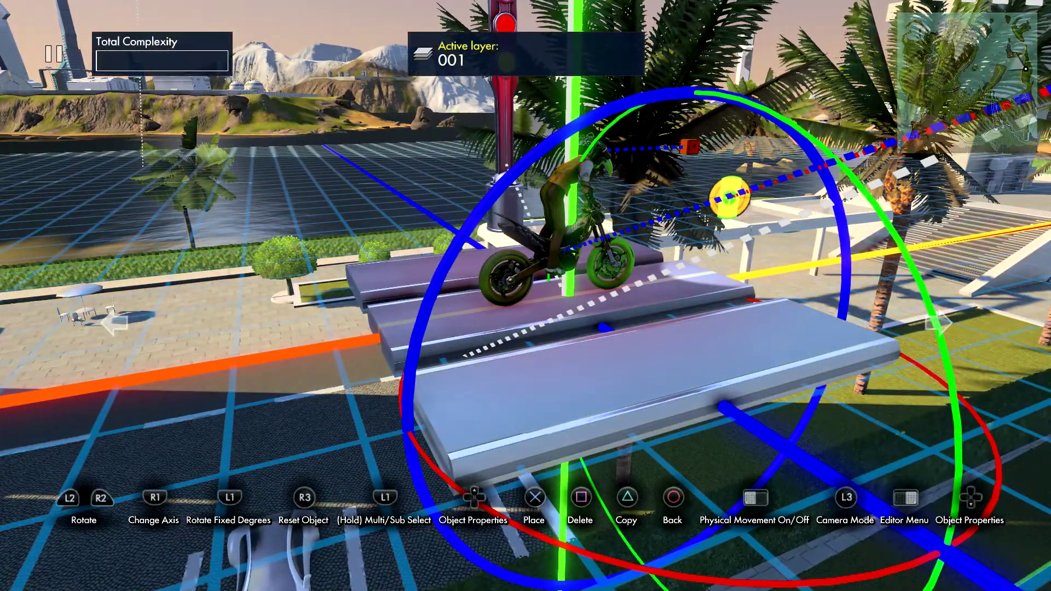
Remove the added ramp sections beside the starting ramp.
{"action": "key", "text": "Tab"}
{"action": "key", "text": "Right"}
{"action": "key", "text": "Right"}
{"action": "left_click", "coordinate": [666, 369]}
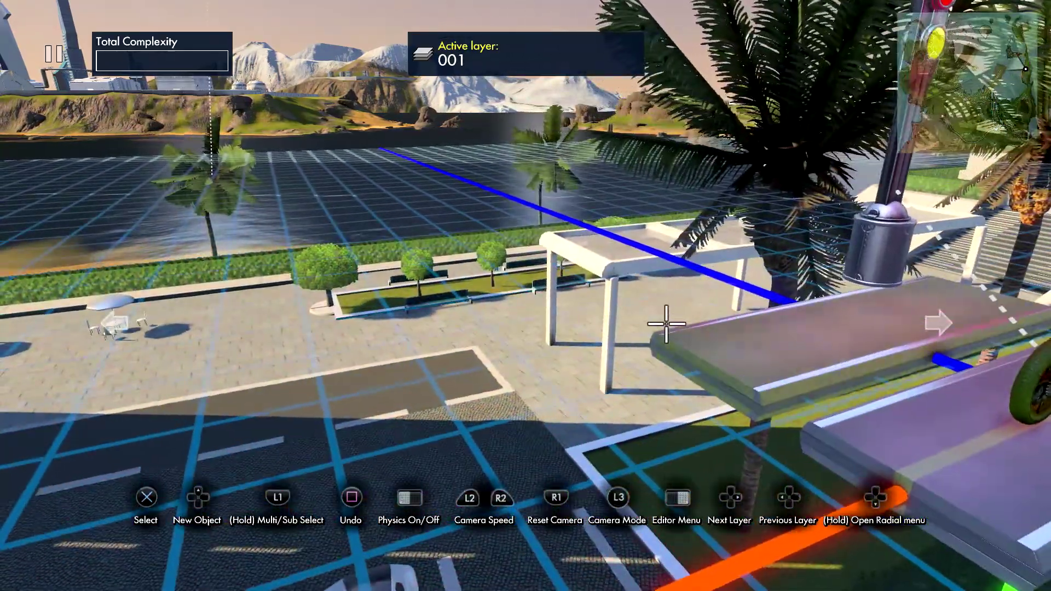
{"action": "left_click", "coordinate": [667, 320]}
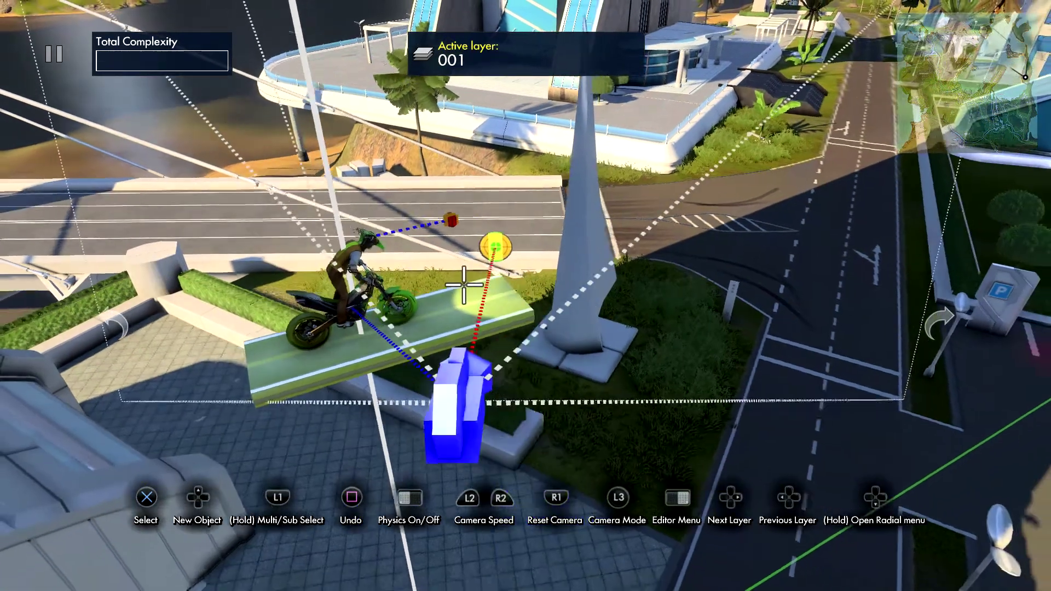
Browse the new-object library from the Uber ramp group to the Structures category.
{"action": "key", "text": "Up"}
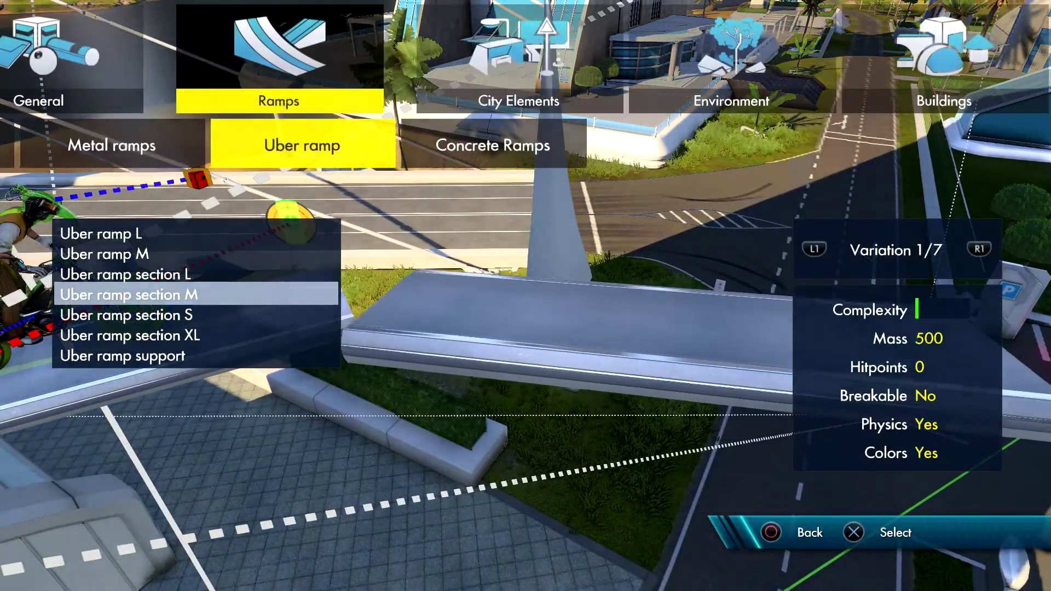
{"action": "key", "text": "Escape"}
{"action": "key", "text": "Escape"}
{"action": "key", "text": "Right"}
{"action": "key", "text": "Right"}
{"action": "key", "text": "Right"}
{"action": "key", "text": "Right"}
{"action": "key", "text": "Left"}
{"action": "key", "text": "Right"}
{"action": "key", "text": "Right"}
{"action": "key", "text": "Return"}
{"action": "key", "text": "Right"}
{"action": "key", "text": "Right"}
{"action": "key", "text": "Right"}
{"action": "key", "text": "Left"}
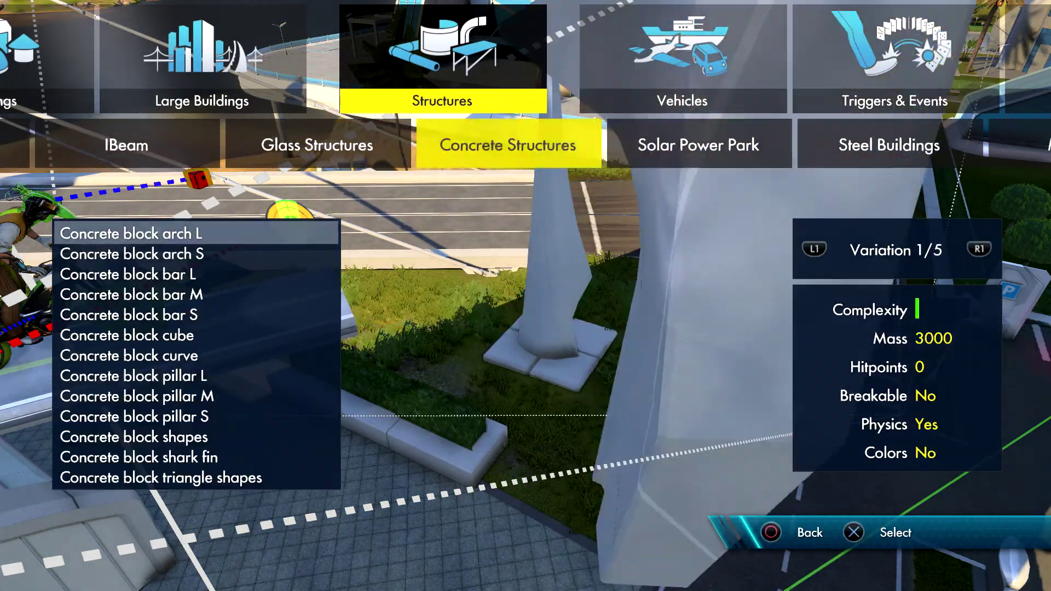
Insert a Scaffold pipe, variation 3, from the Scaffolds group.
{"action": "key", "text": "Right"}
{"action": "key", "text": "Right"}
{"action": "key", "text": "Right"}
{"action": "key", "text": "Right"}
{"action": "key", "text": "Right"}
{"action": "key", "text": "Right"}
{"action": "key", "text": "Down"}
{"action": "key", "text": "Down"}
{"action": "key", "text": "Down"}
{"action": "key", "text": "Down"}
{"action": "key", "text": "Down"}
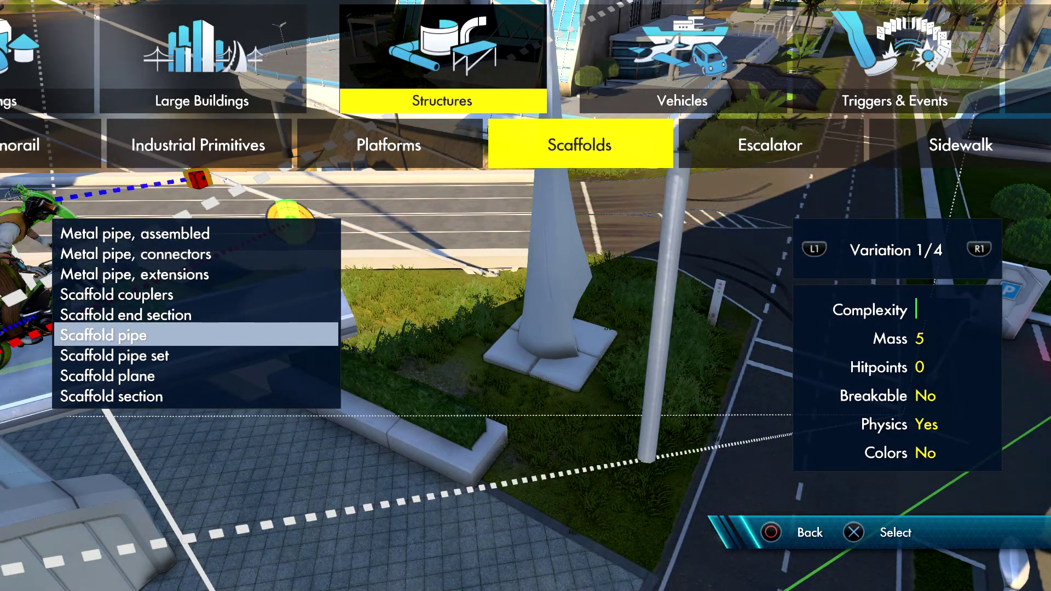
{"action": "key", "text": "e"}
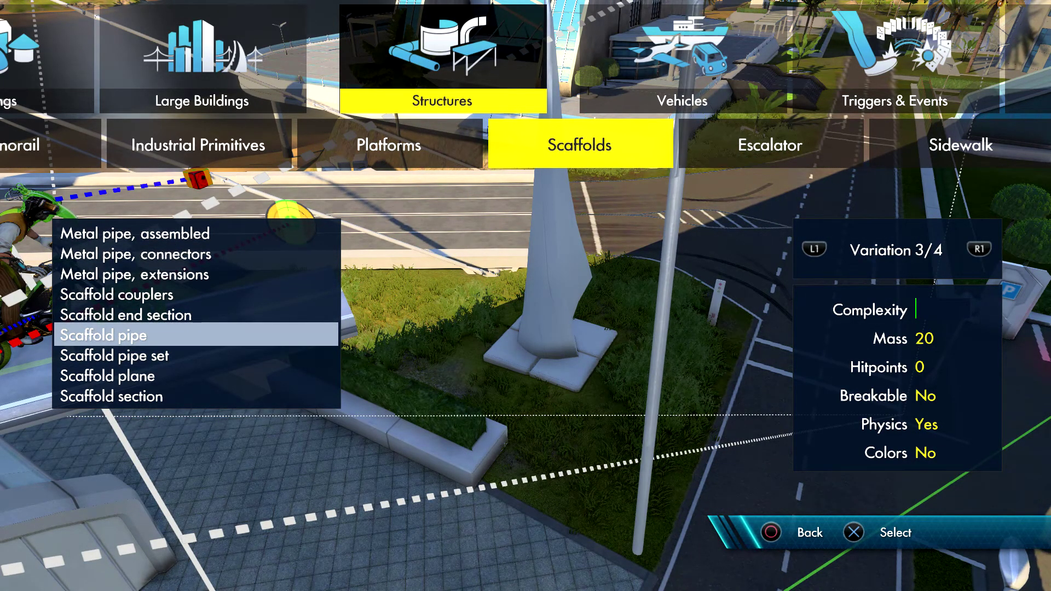
{"action": "key", "text": "Return"}
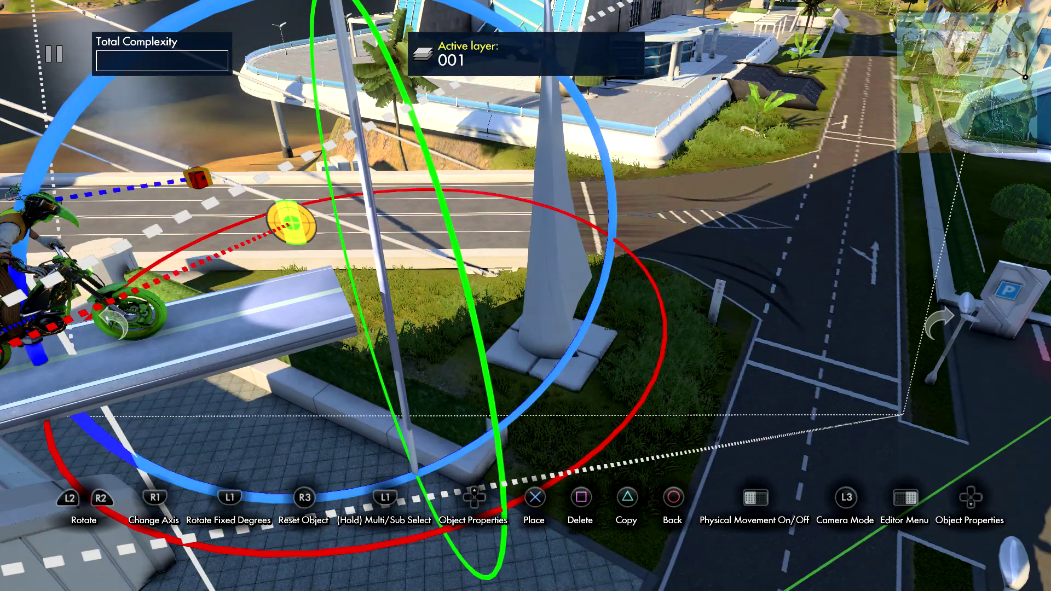
Tilt the scaffold pipes and place them as sloping supports at both ends of the starting ramp.
{"action": "key", "text": "Return"}
{"action": "key", "text": "Return"}
{"action": "key", "text": "Return"}
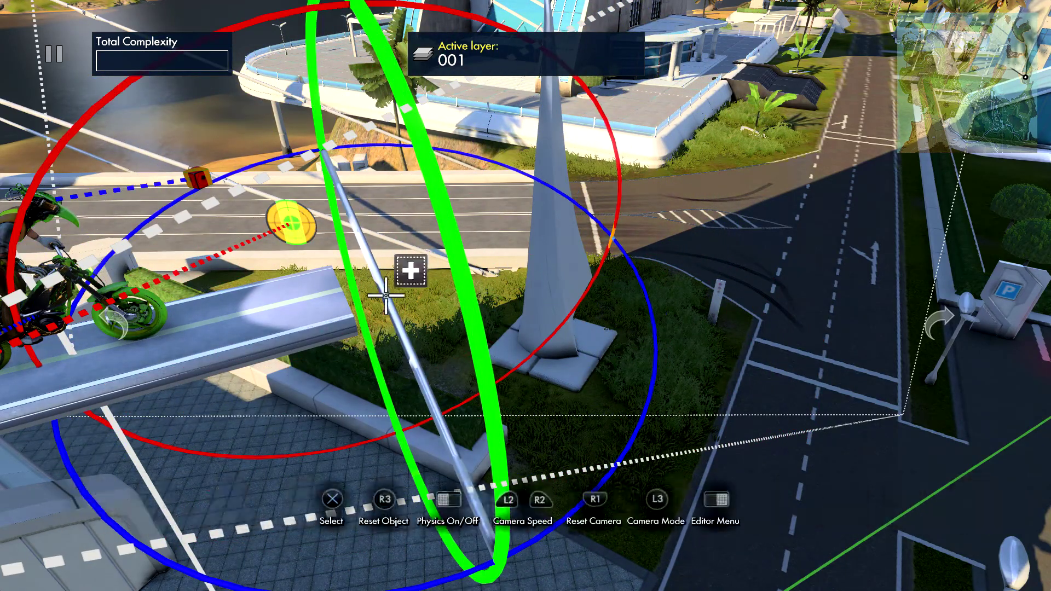
{"action": "key", "text": "Return"}
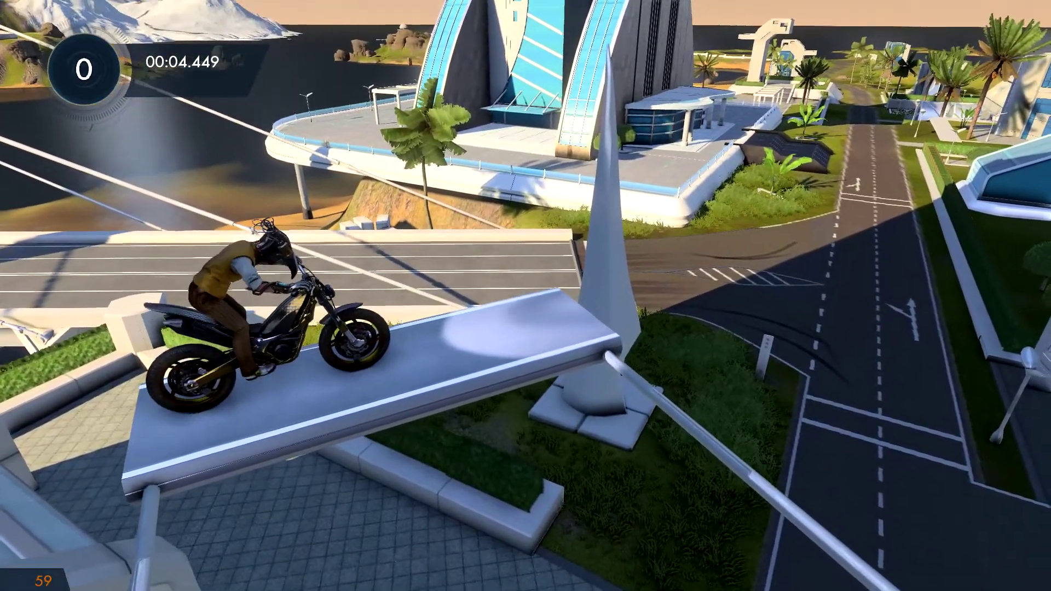
Test-ride the bike off the pipe-supported ramp toward the second platform.
{"action": "key", "text": "Escape"}
{"action": "key", "text": "Return"}
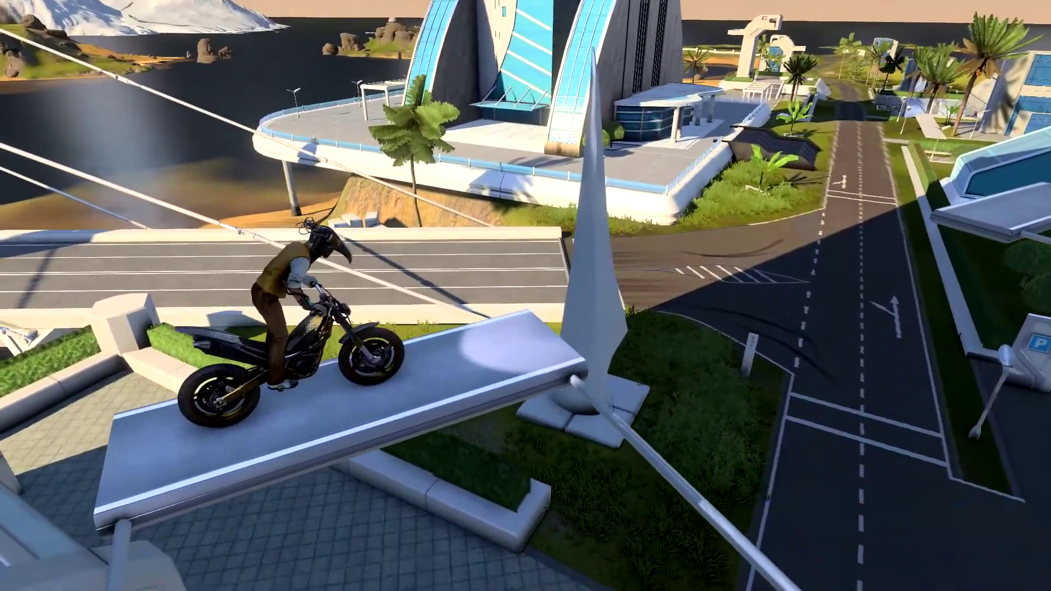
{"action": "key", "text": "Up"}
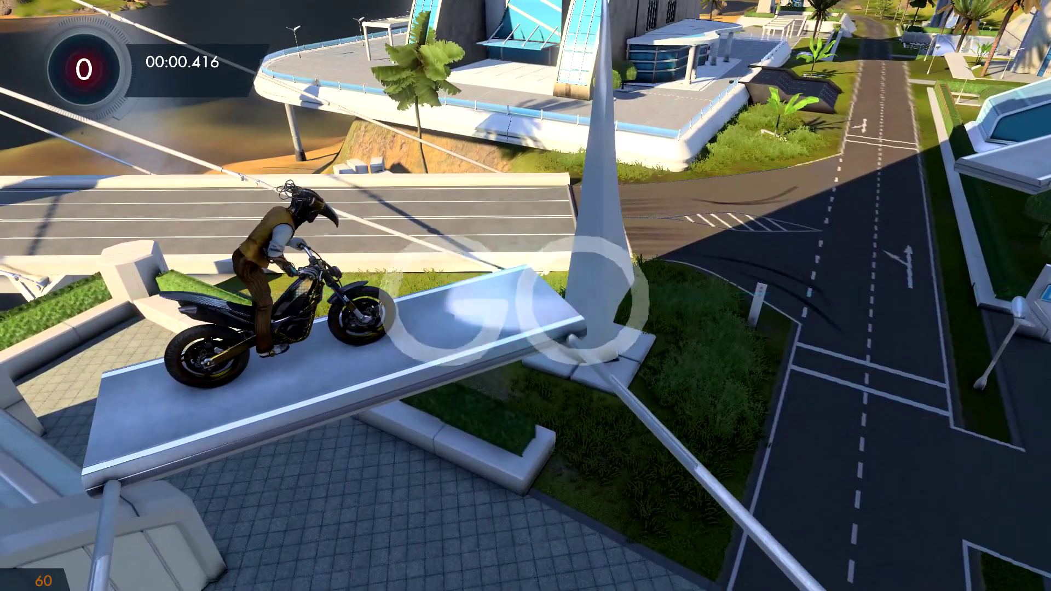
{"action": "key", "text": "Escape"}
{"action": "key", "text": "Return"}
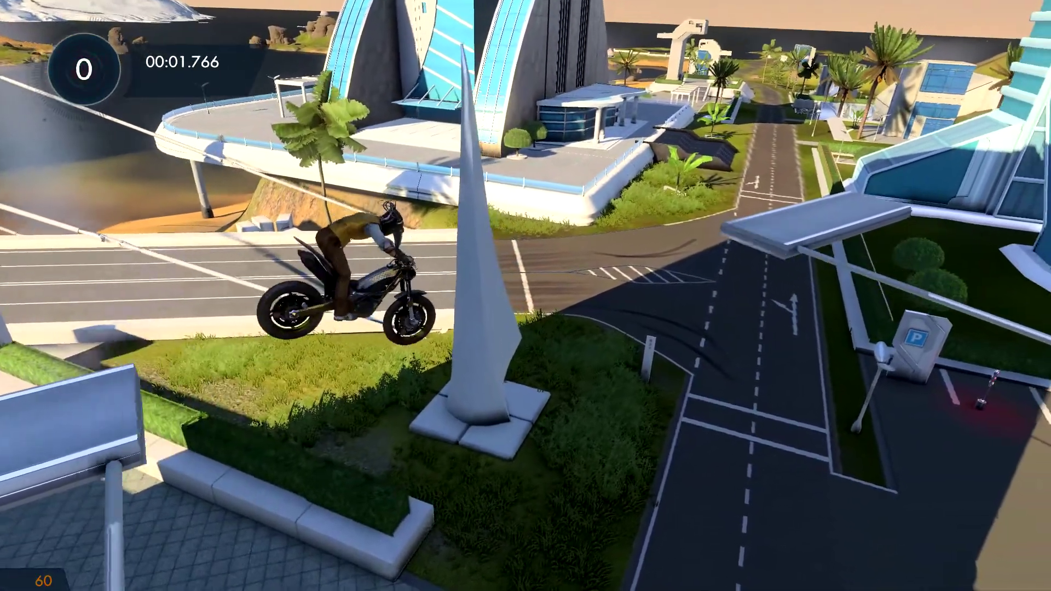
Resume the paused test, restart the run from the beginning, and return to editing the track.
{"action": "key", "text": "Escape"}
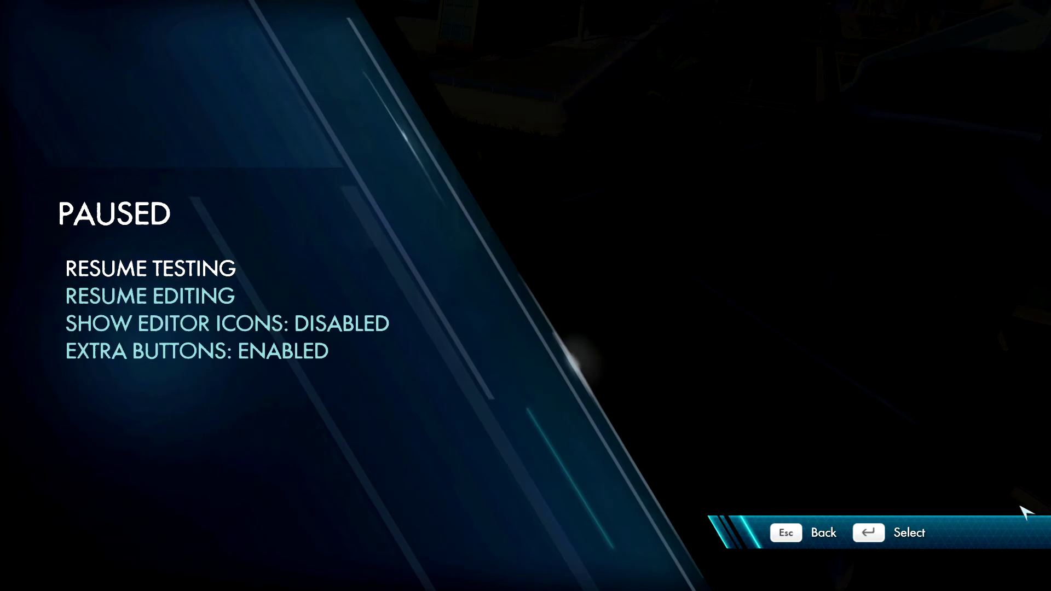
{"action": "key", "text": "Return"}
{"action": "key", "text": "BackSpace"}
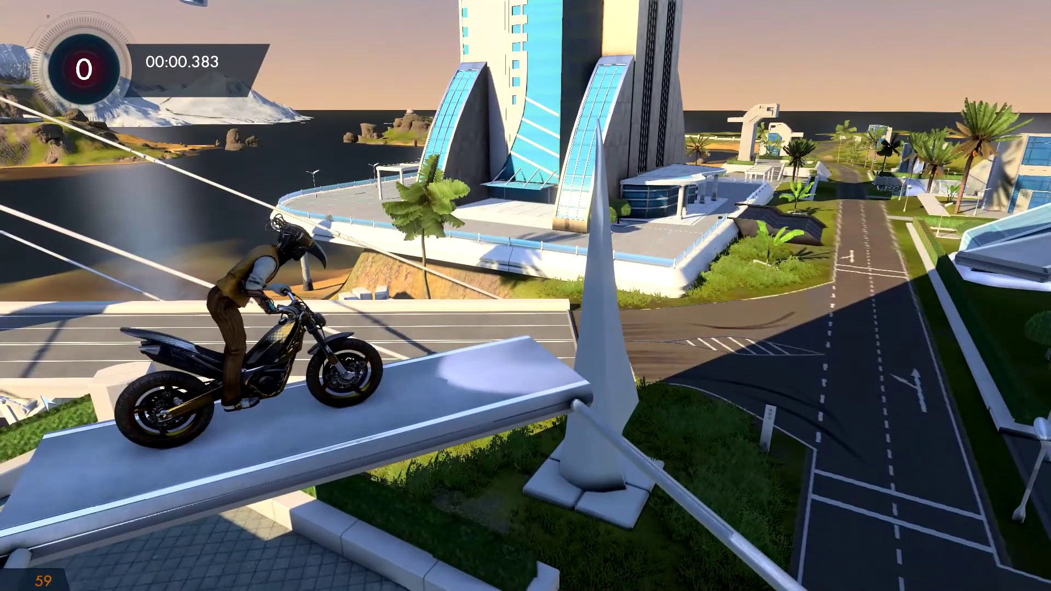
{"action": "key", "text": "Escape"}
{"action": "key", "text": "Return"}
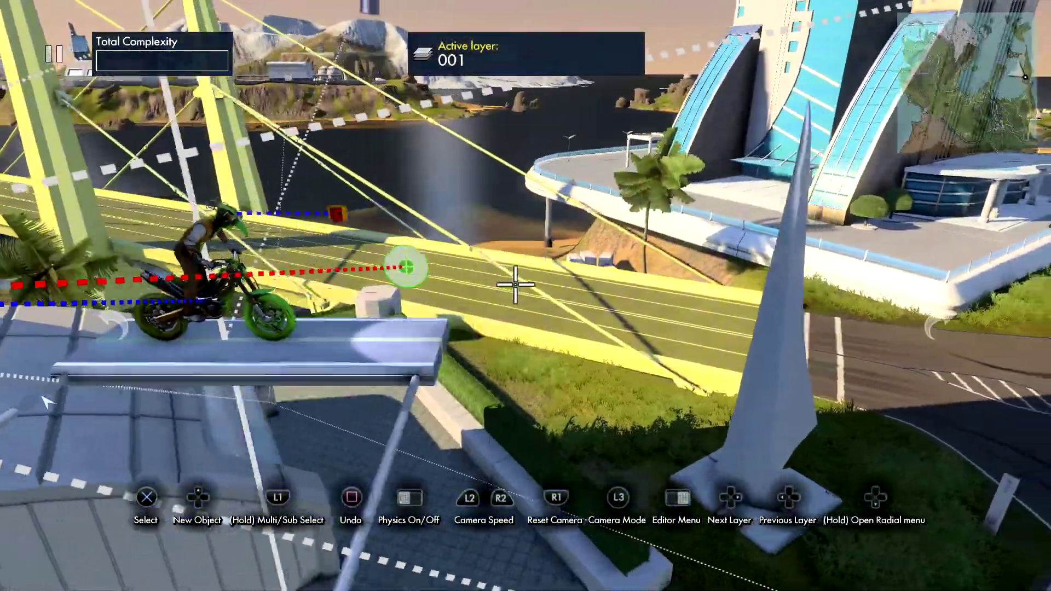